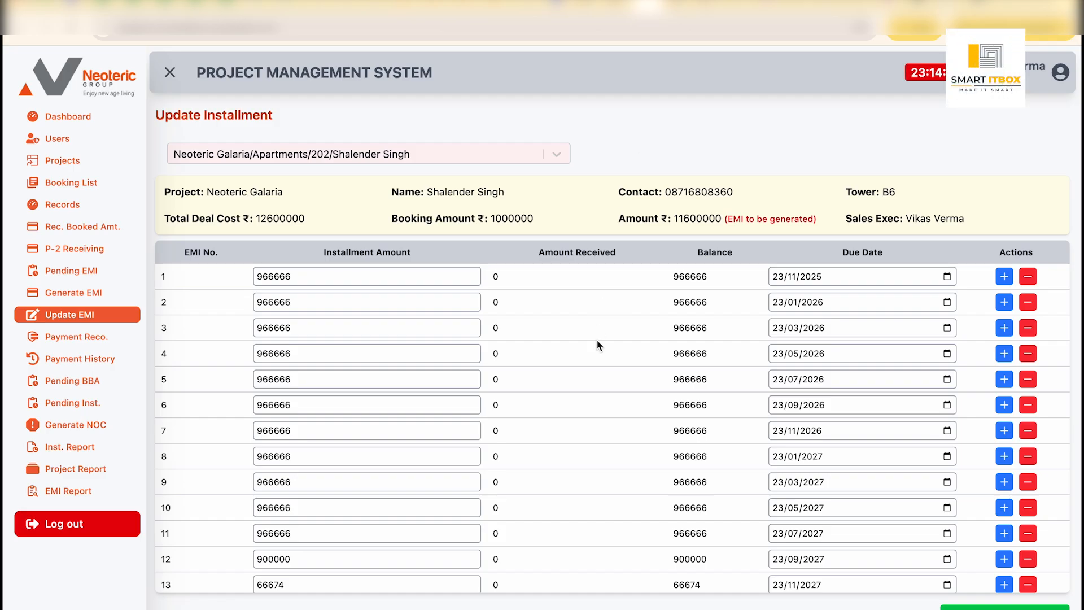
Step: Open Payment Reconciliation and load the installment schedule for the Neoteric Galaria apartment 202 client
scroll(598, 345, "down", 1)
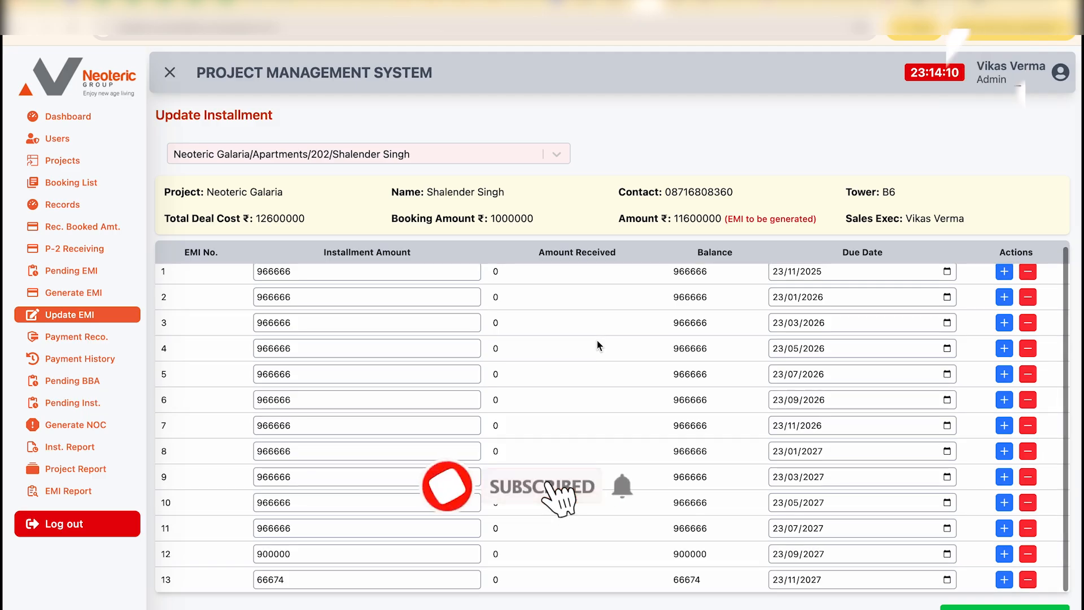
left_click(94, 339)
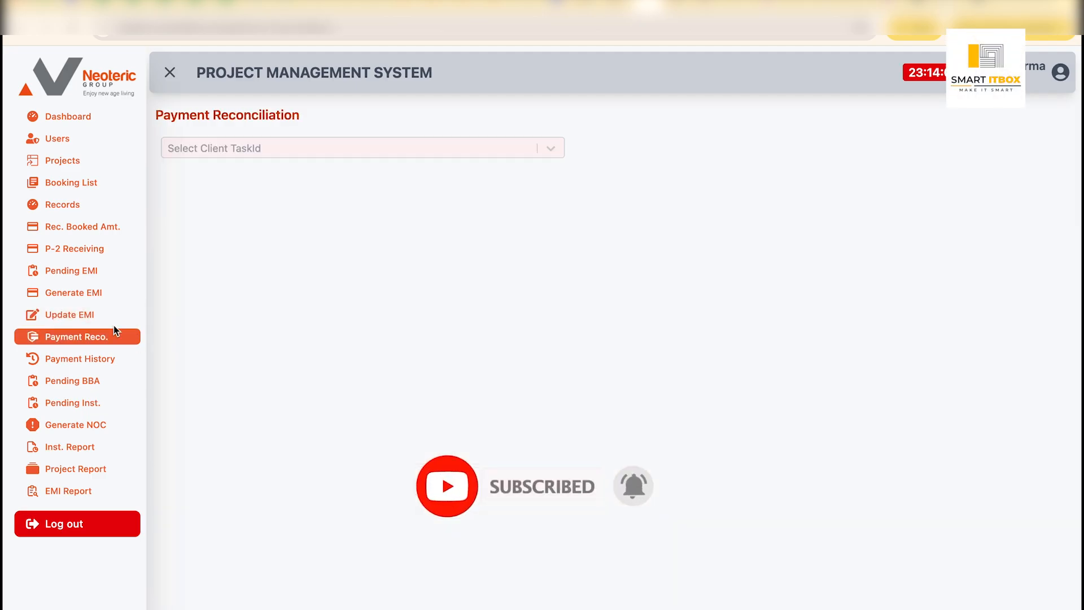
left_click(548, 151)
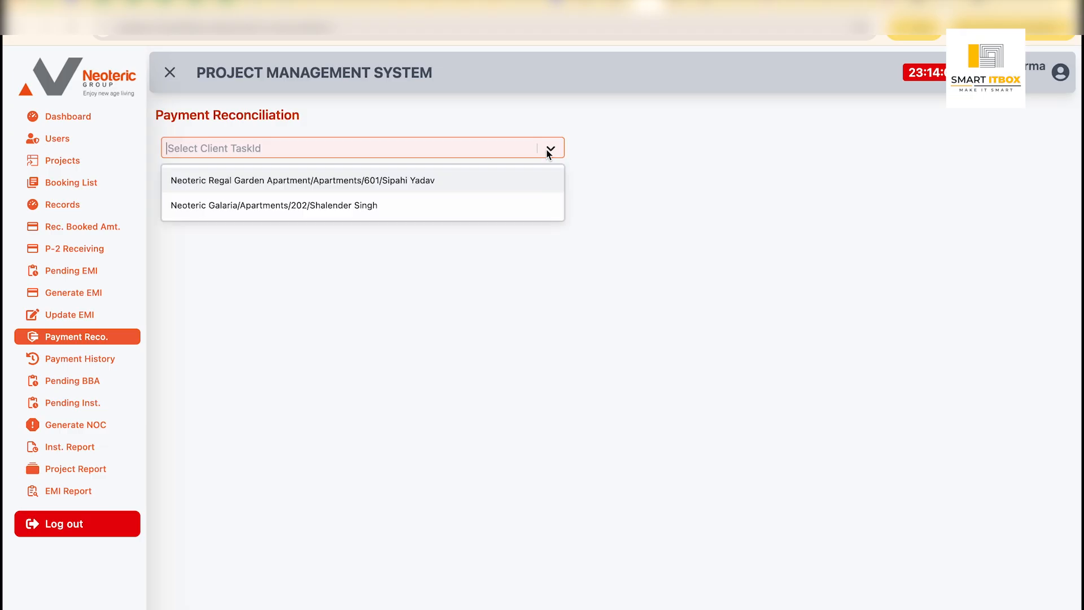
left_click(402, 207)
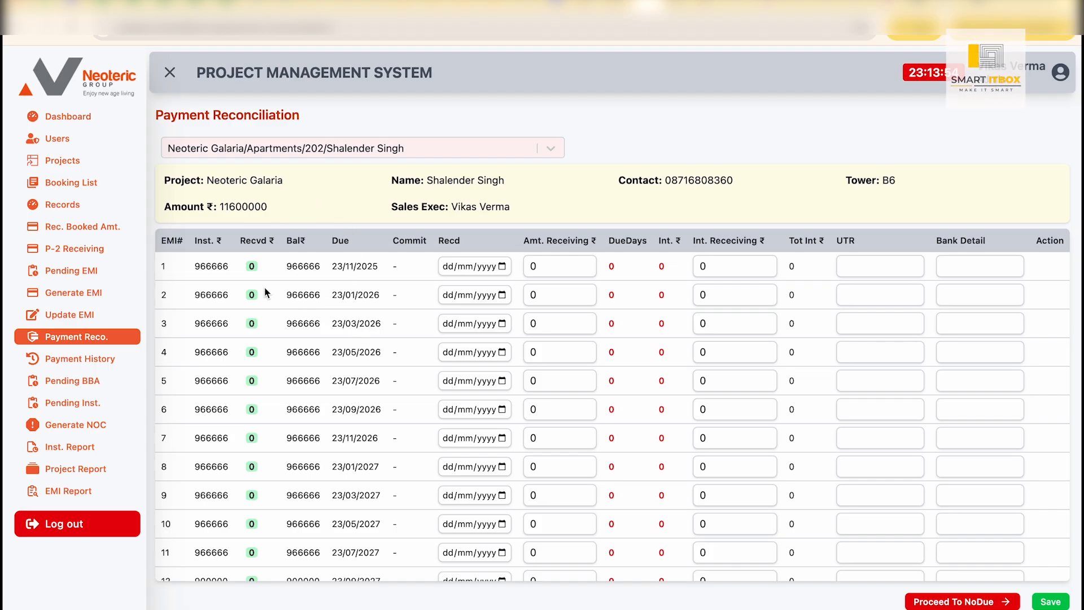
scroll(327, 387, "down", 1)
scroll(326, 385, "up", 1)
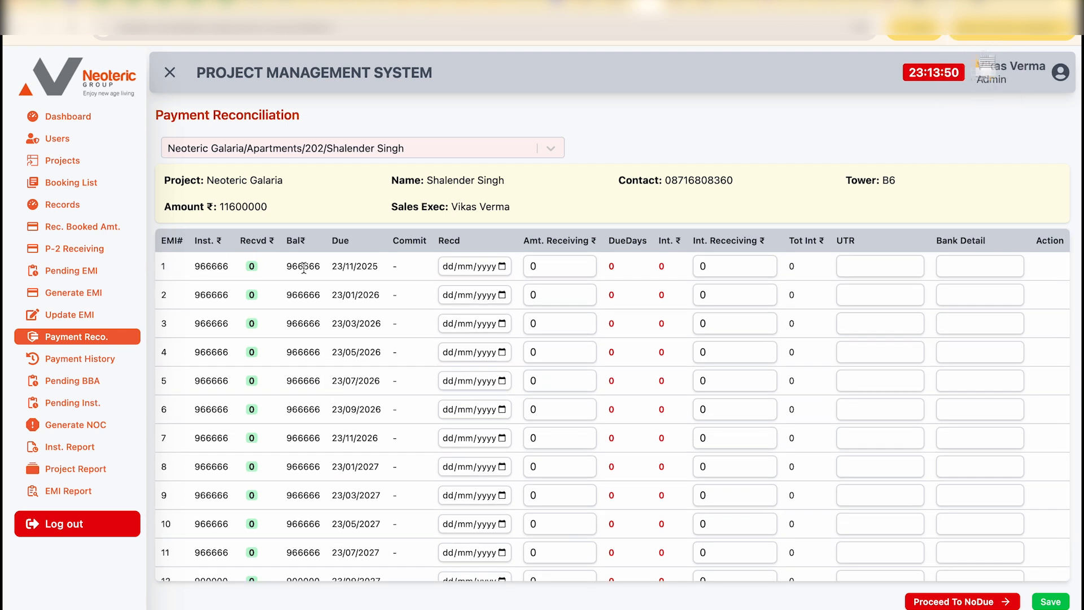
Step: For EMI 1, set the received date to 22/09/2025 and the amount receiving to 900000
left_click(502, 267)
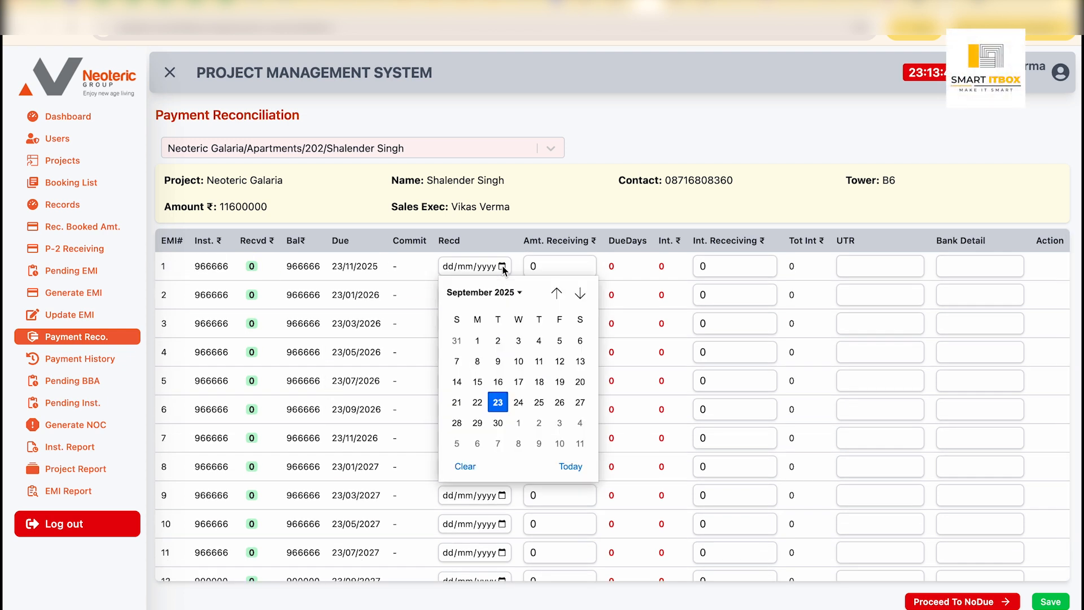
left_click(478, 402)
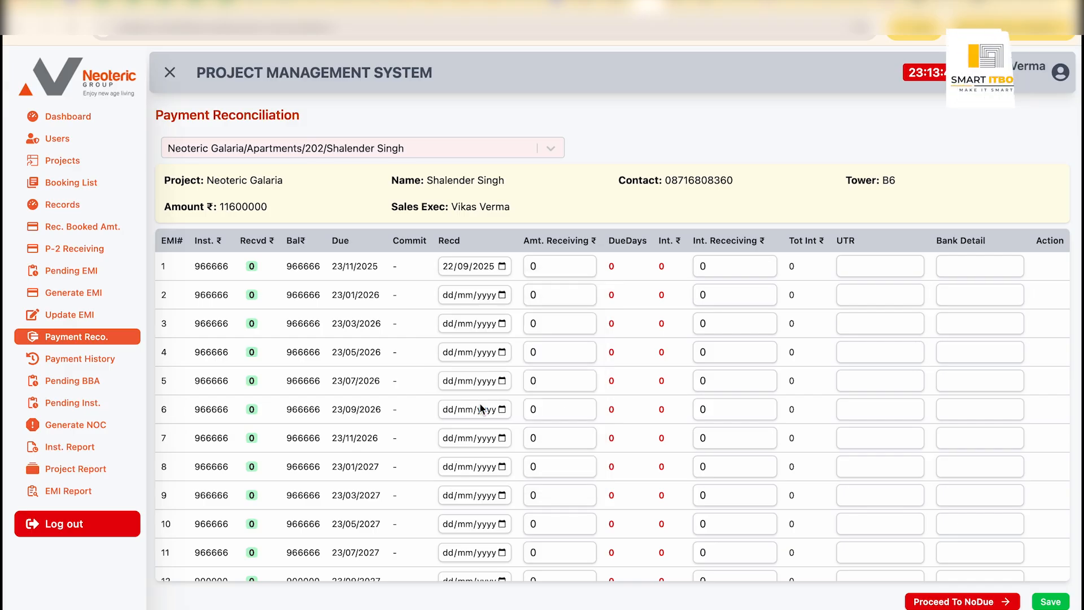
key("Tab")
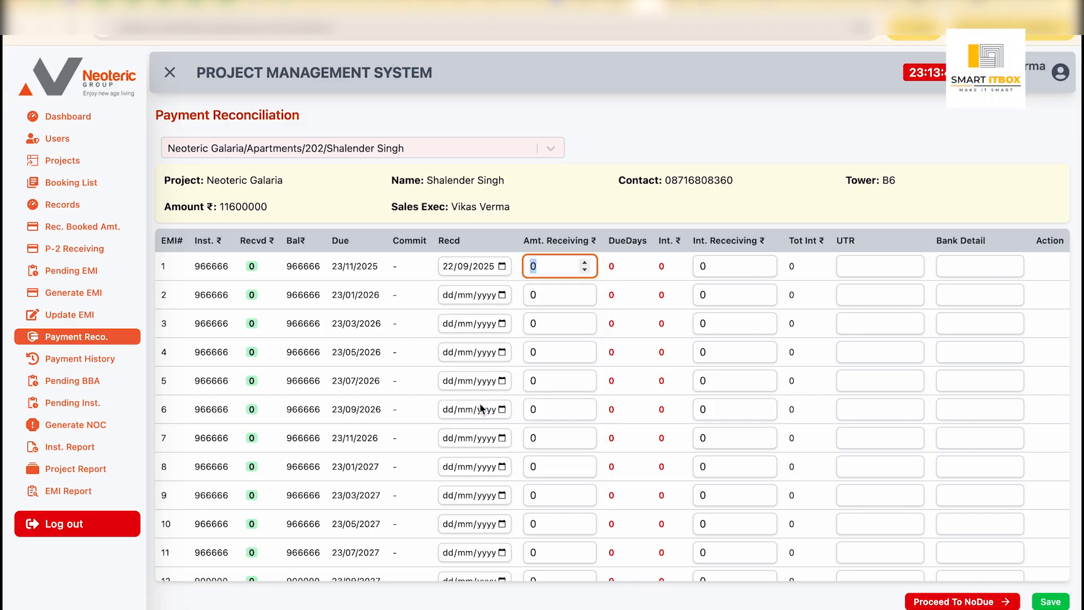
type("900000")
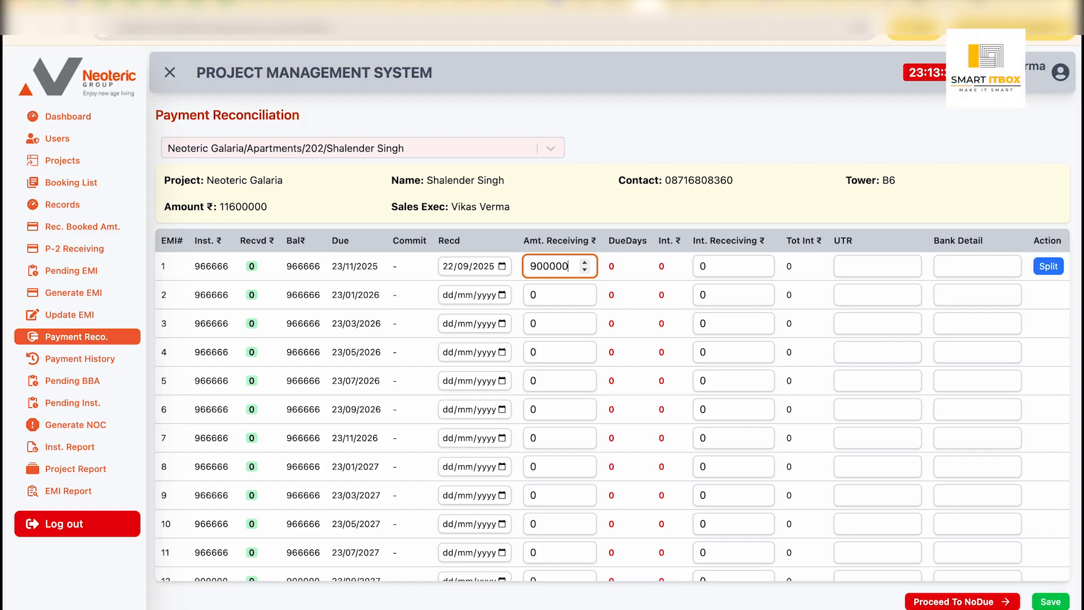
key("Tab")
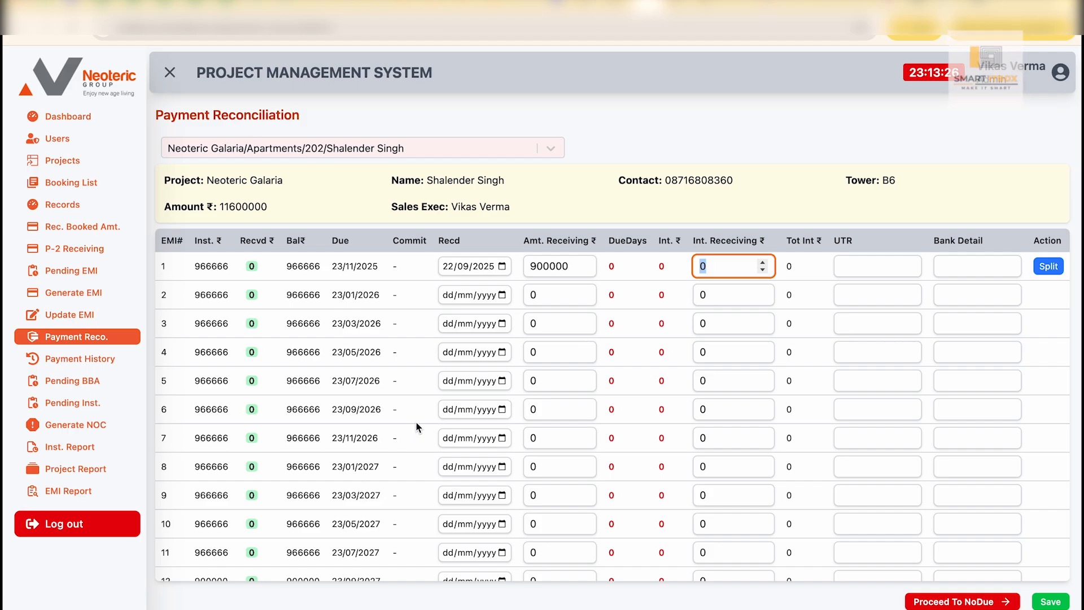
Step: Fill in EMI 1's payment reference with UTR ute3456 and bank detail hdfc
left_click(865, 265)
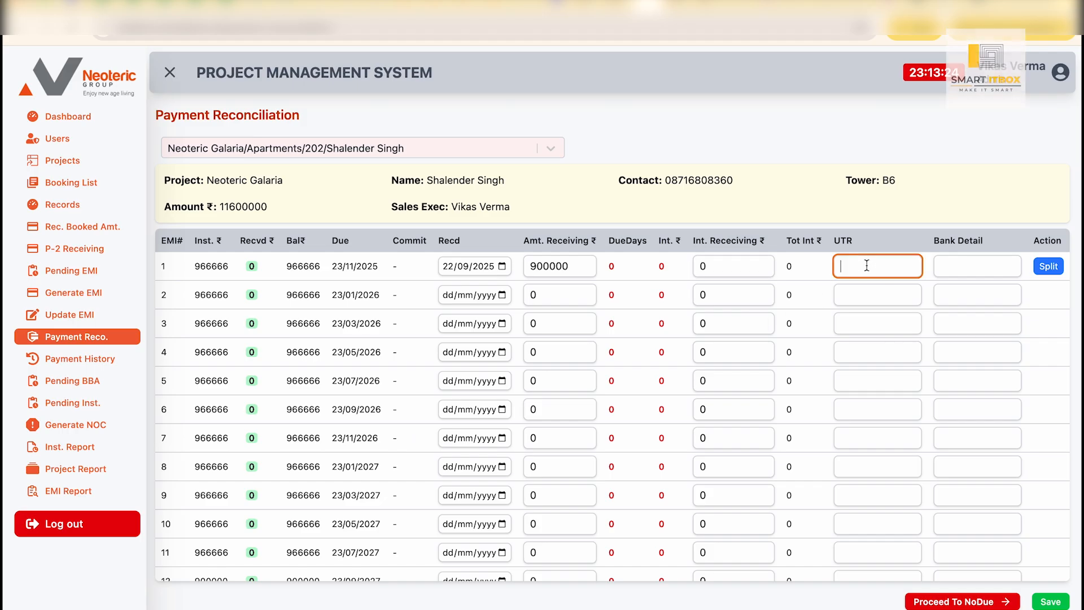
type("ute3456")
key("Tab")
type("hdfc")
key("Tab")
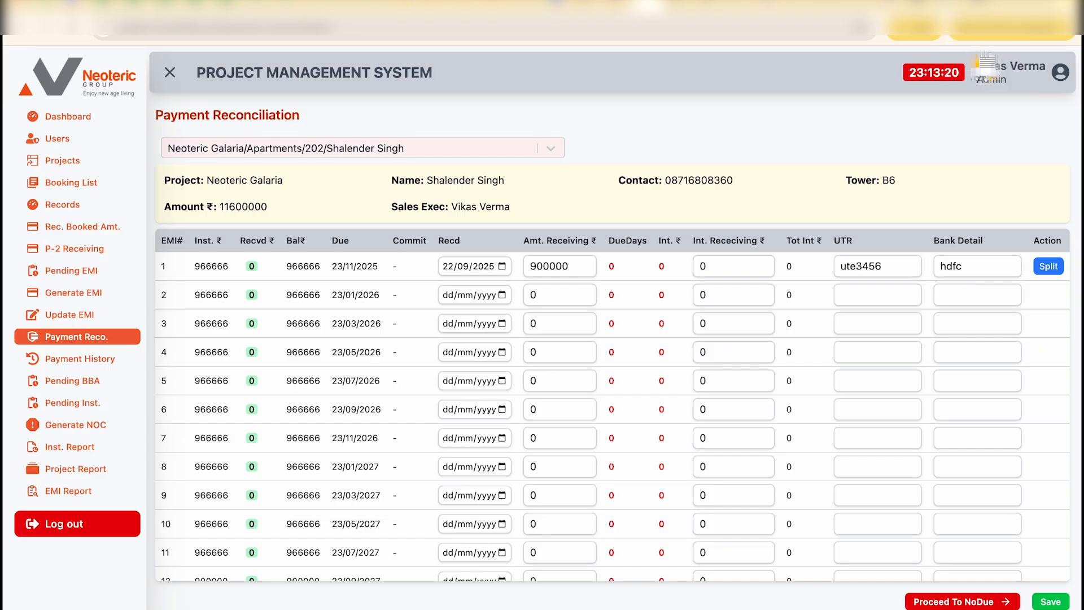
Step: Split EMI 1 into a sub-installment with commit date 22/10/2025 and save the reconciliation
left_click(1048, 267)
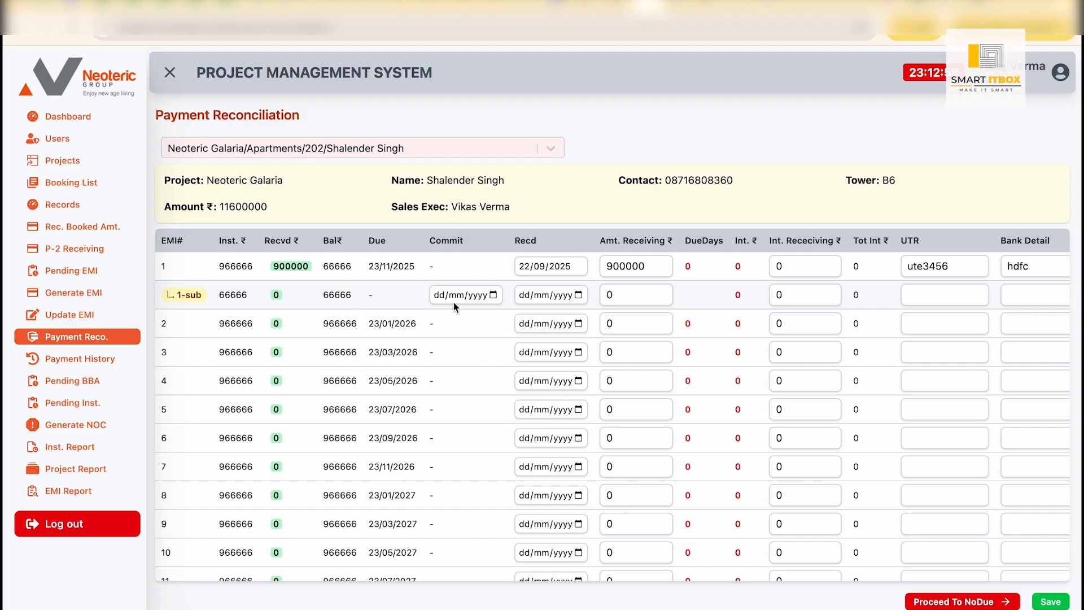
left_click(493, 295)
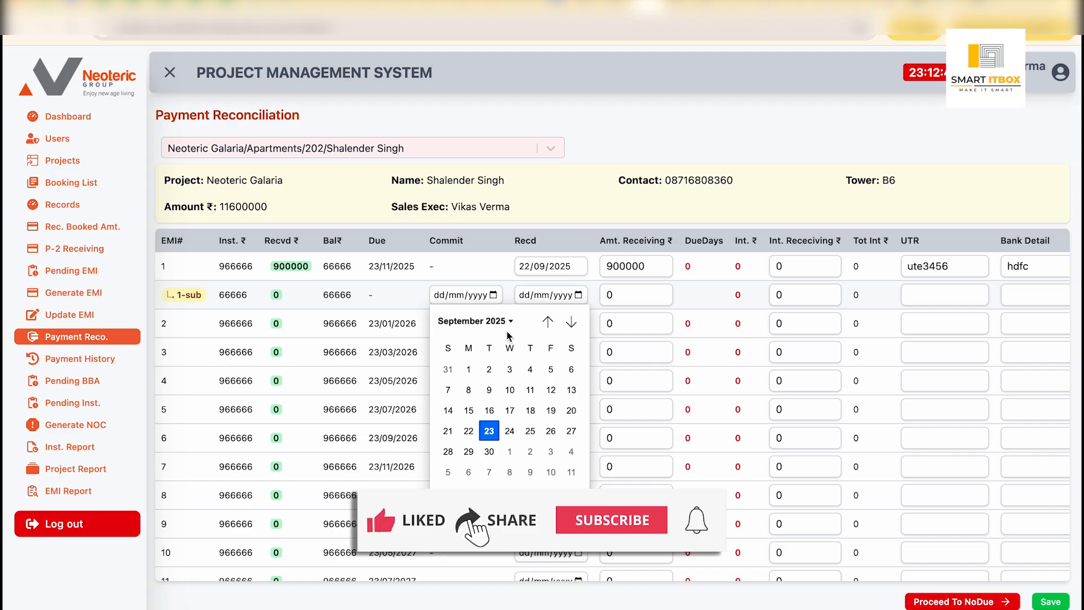
left_click(572, 323)
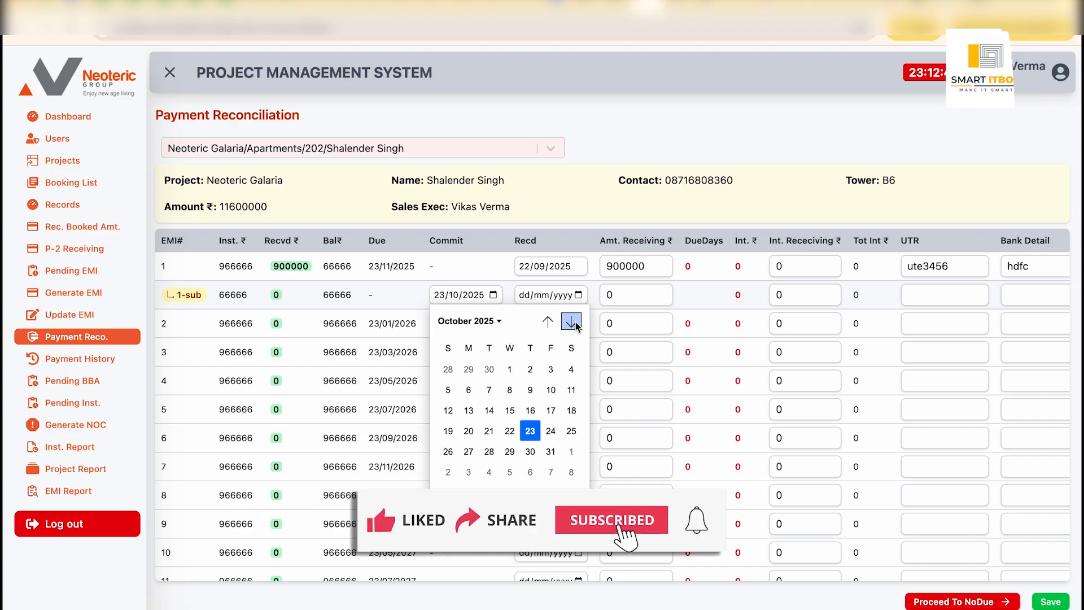
left_click(511, 432)
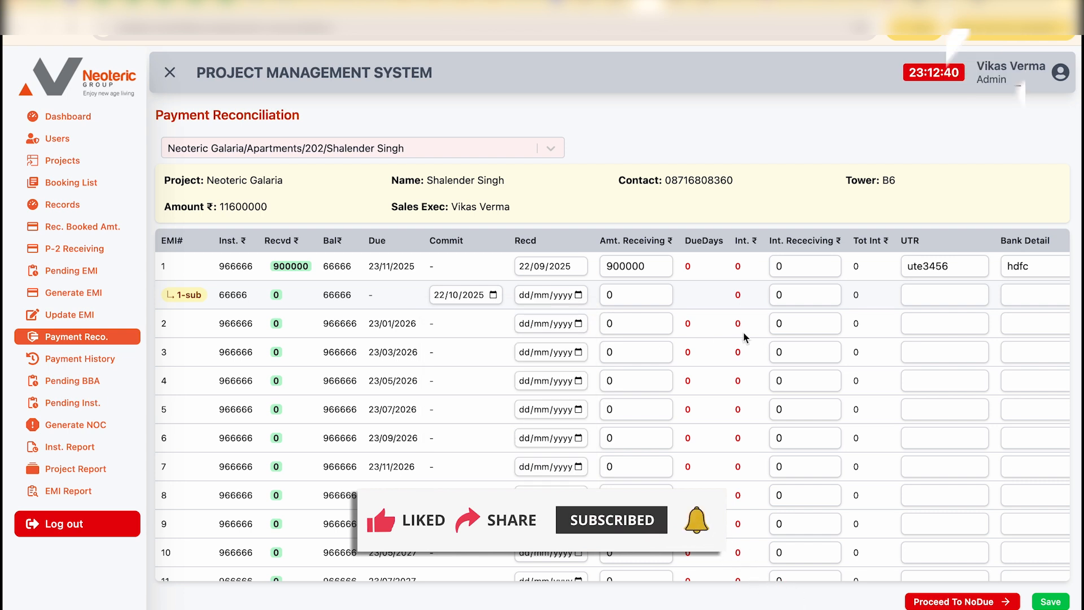
left_click(1053, 602)
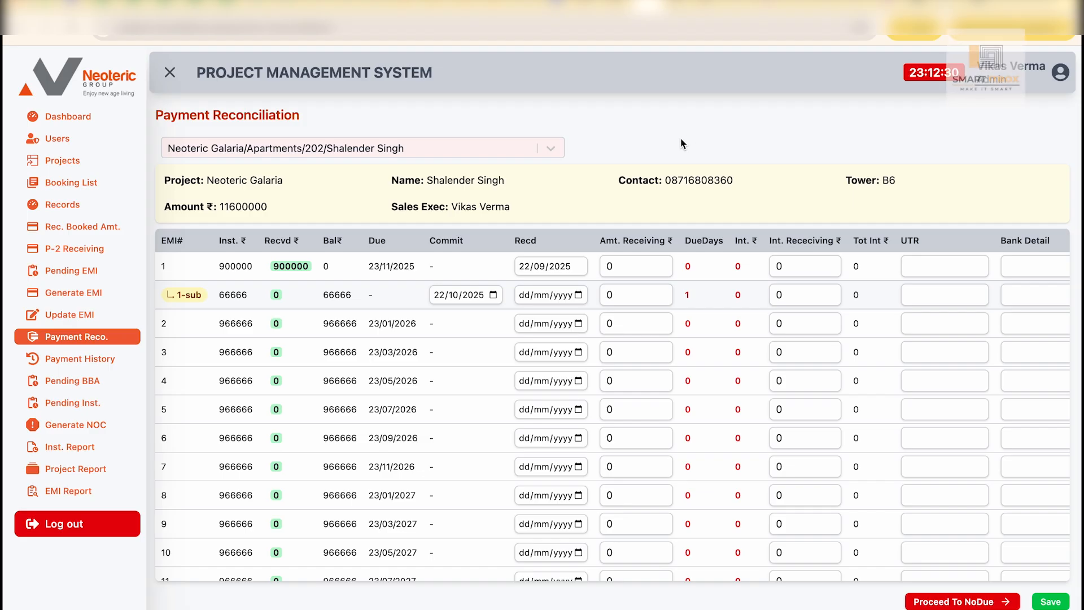
Step: Reload the payment reconciliation record of the Neoteric Galaria apartment 202 client
left_click(537, 149)
left_click(612, 119)
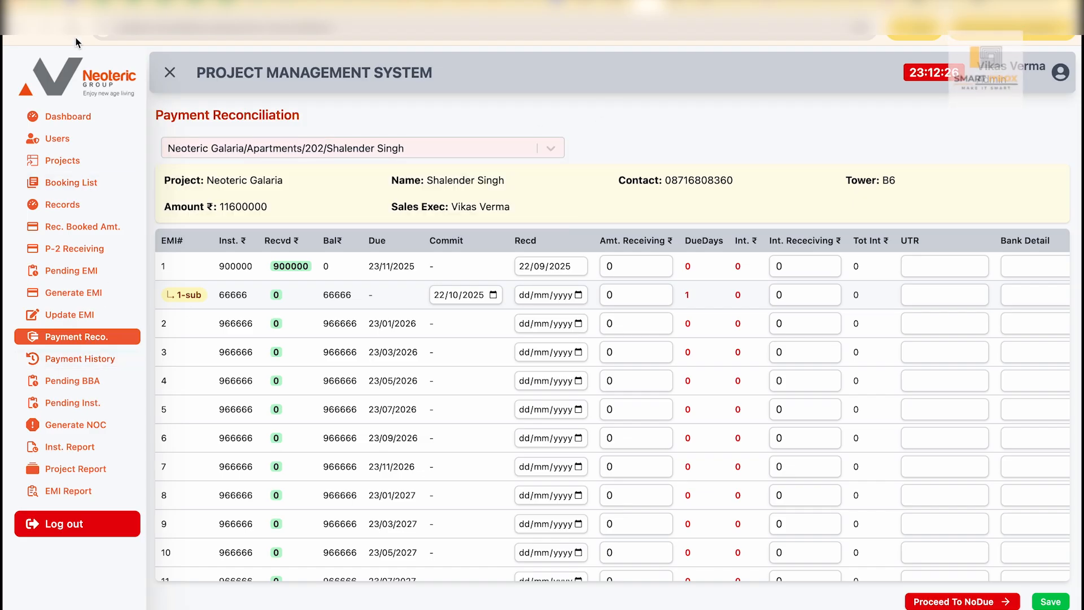
left_click(84, 315)
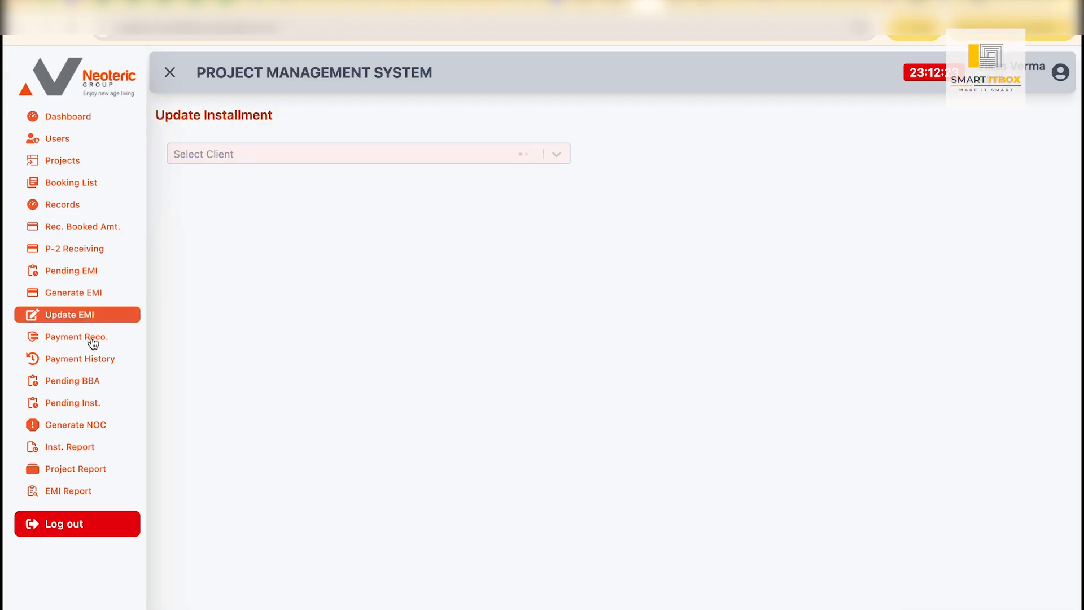
left_click(93, 339)
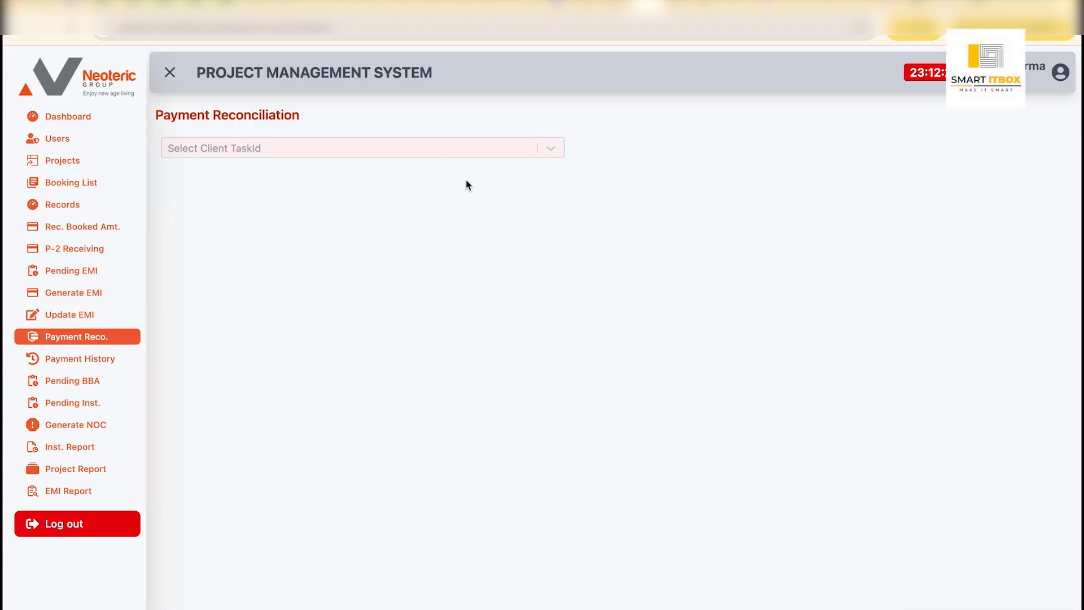
left_click(513, 145)
left_click(387, 218)
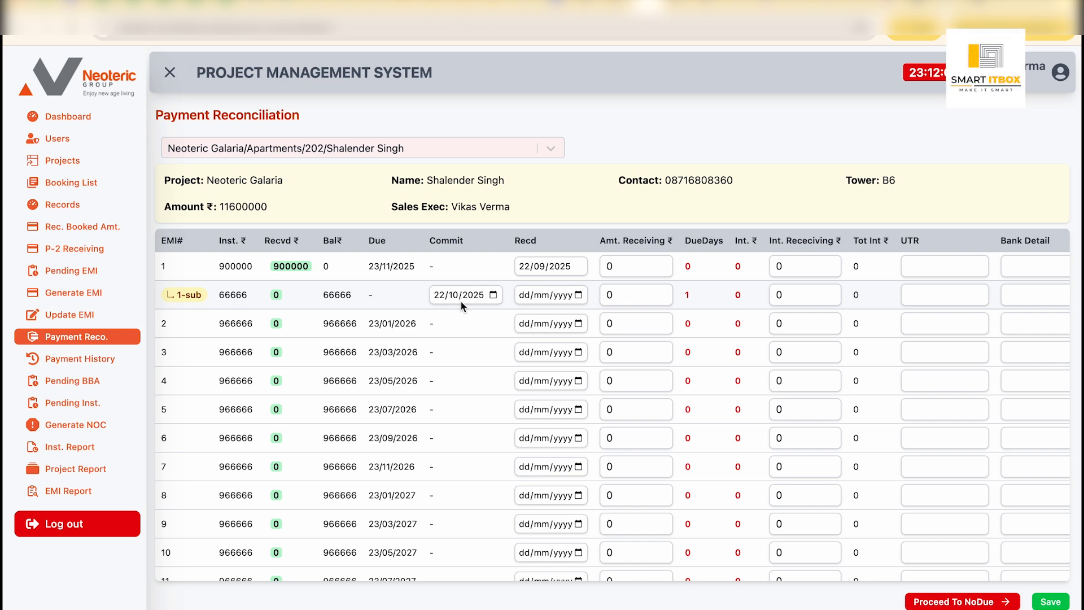
Step: For the 1-sub installment, set the received date to 30/10/2025 and the amount receiving to 66666
left_click(579, 296)
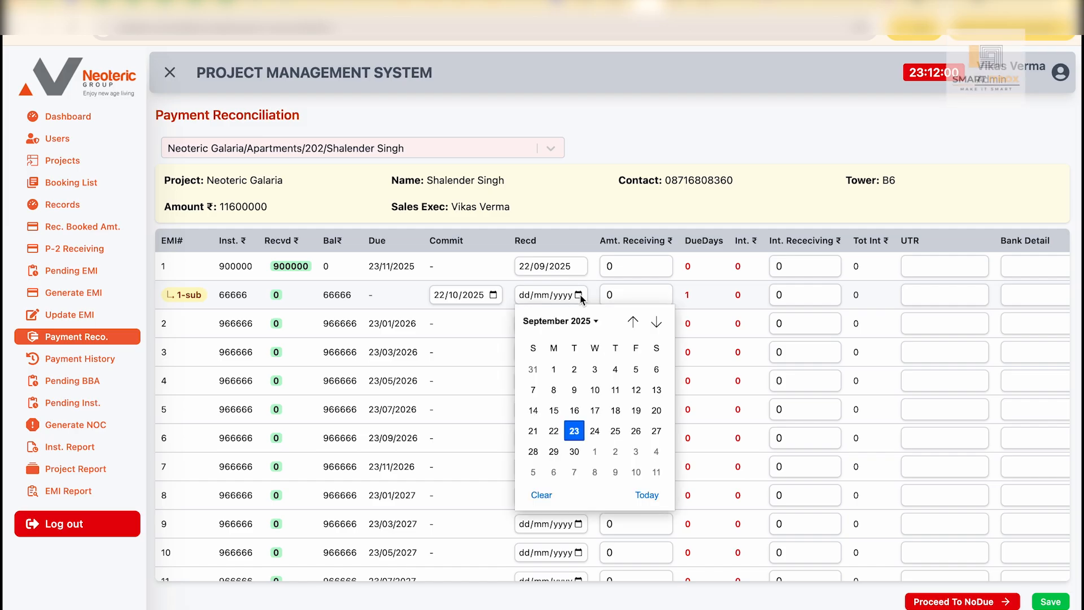
left_click(656, 322)
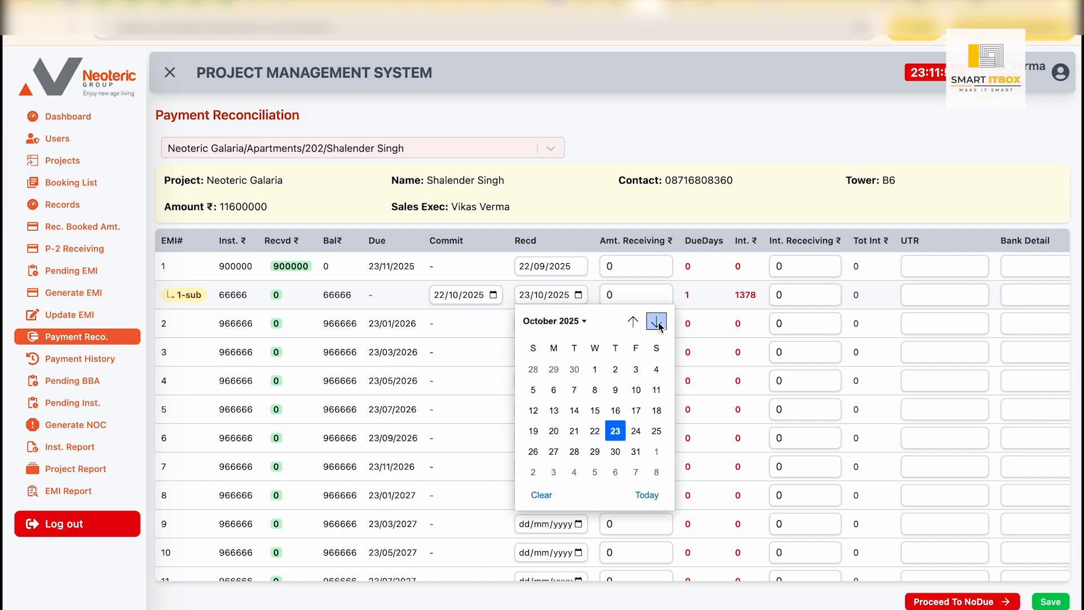
left_click(615, 451)
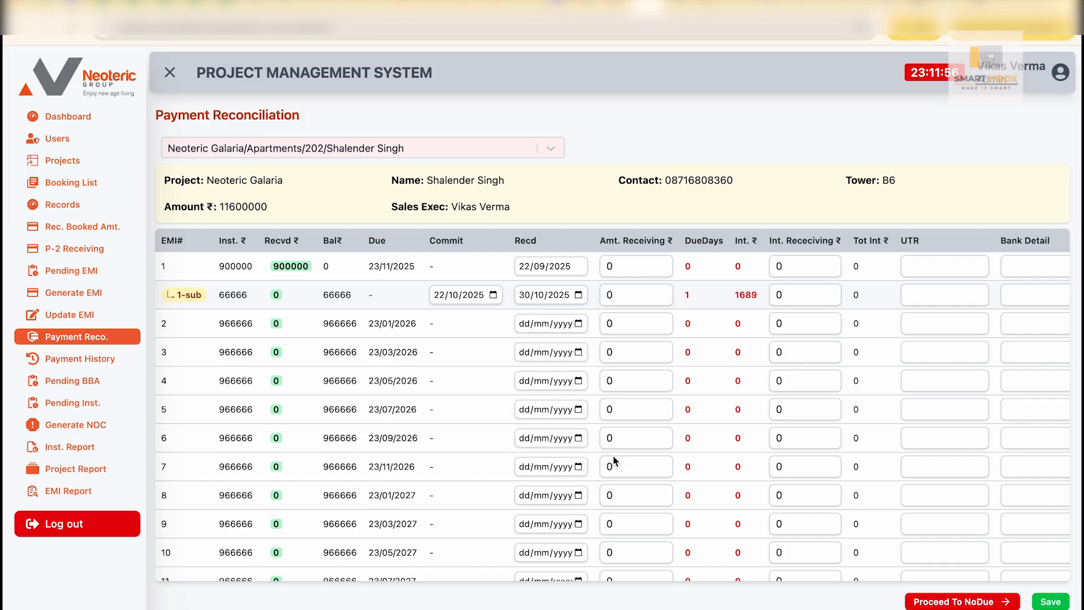
left_click(624, 296)
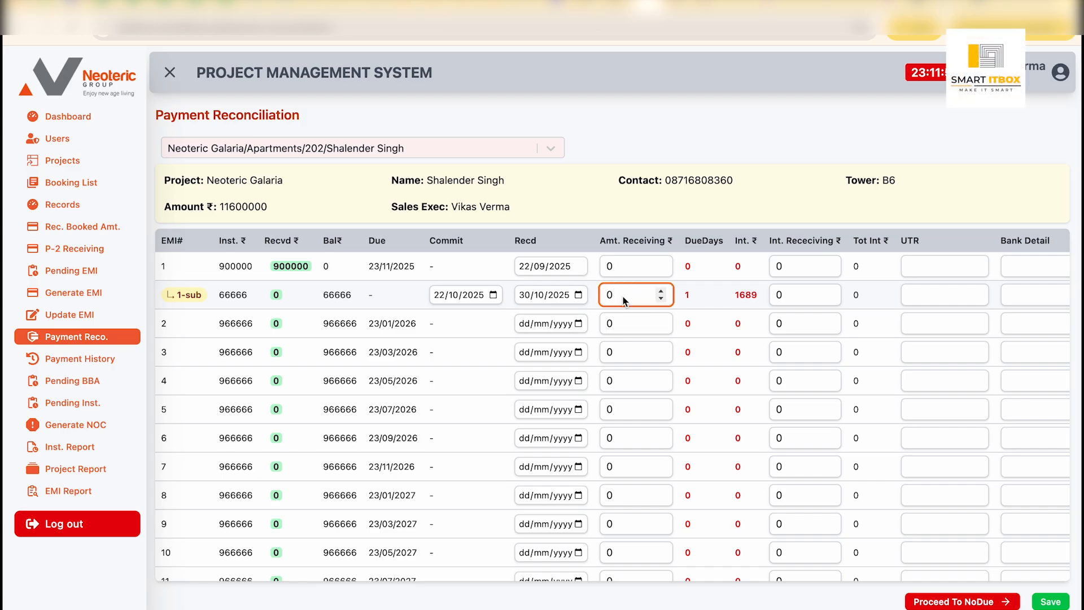
type("6666")
key("Tab")
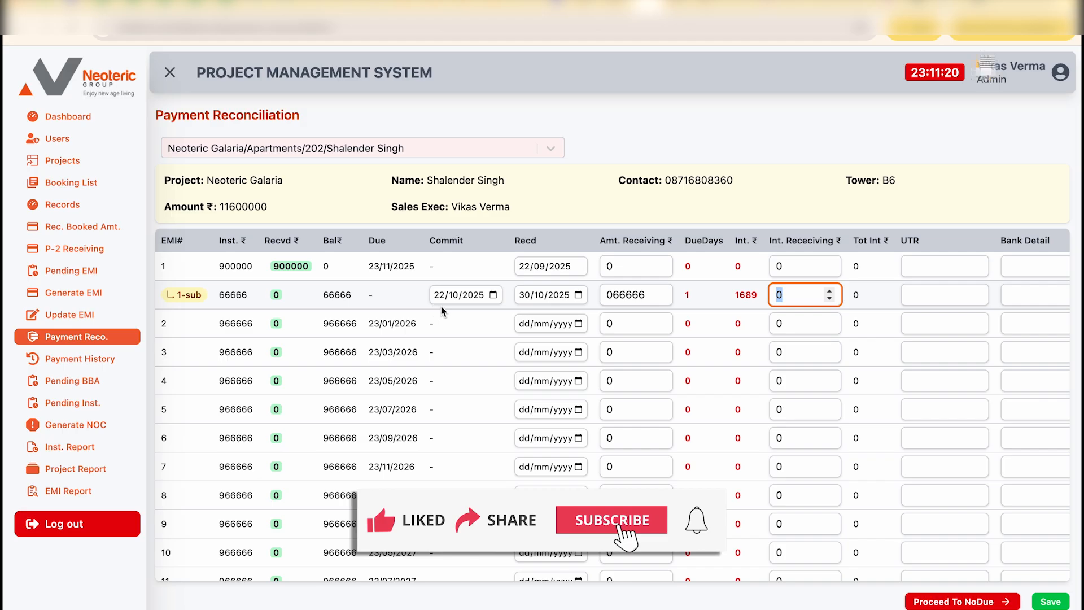
Step: Set the 1-sub installment's commit date to 27/11/2025
left_click(494, 295)
left_click(572, 322)
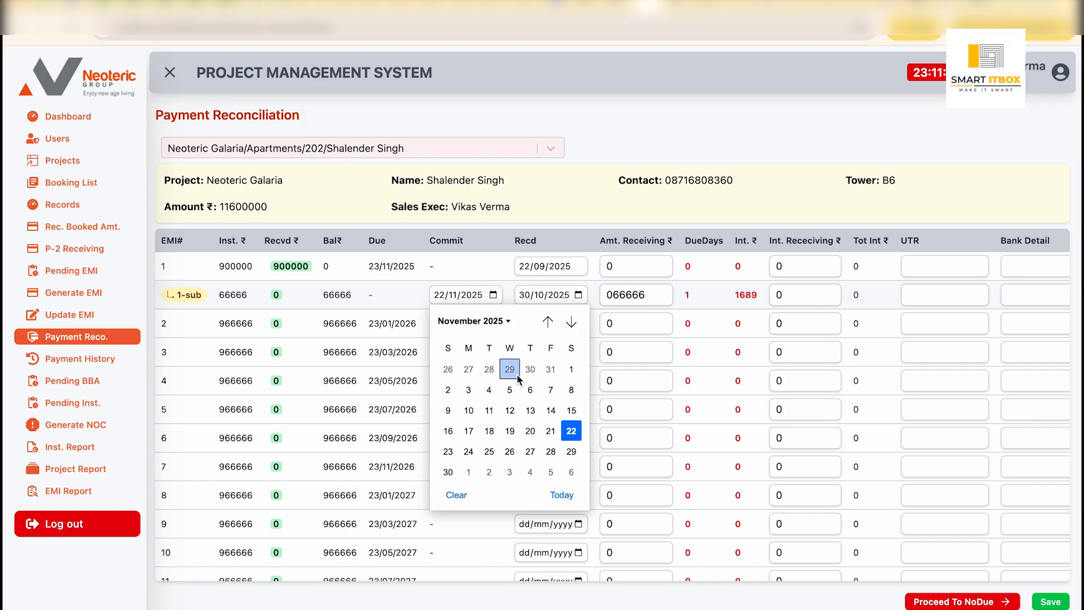
left_click(530, 451)
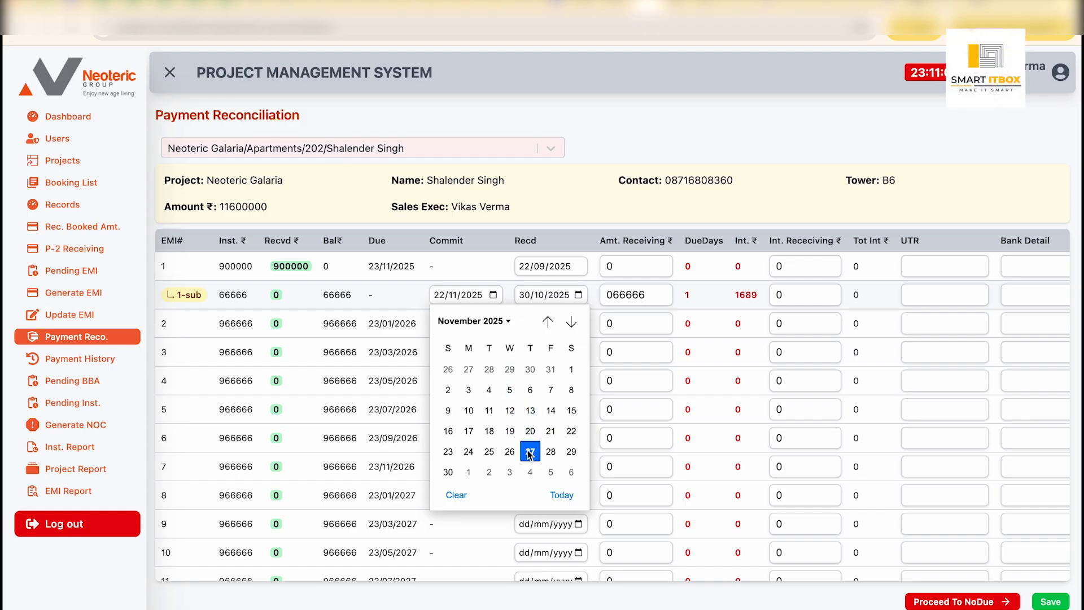
Step: Set the 1-sub installment's received date to 03/12/2025 and save the payment
left_click(580, 295)
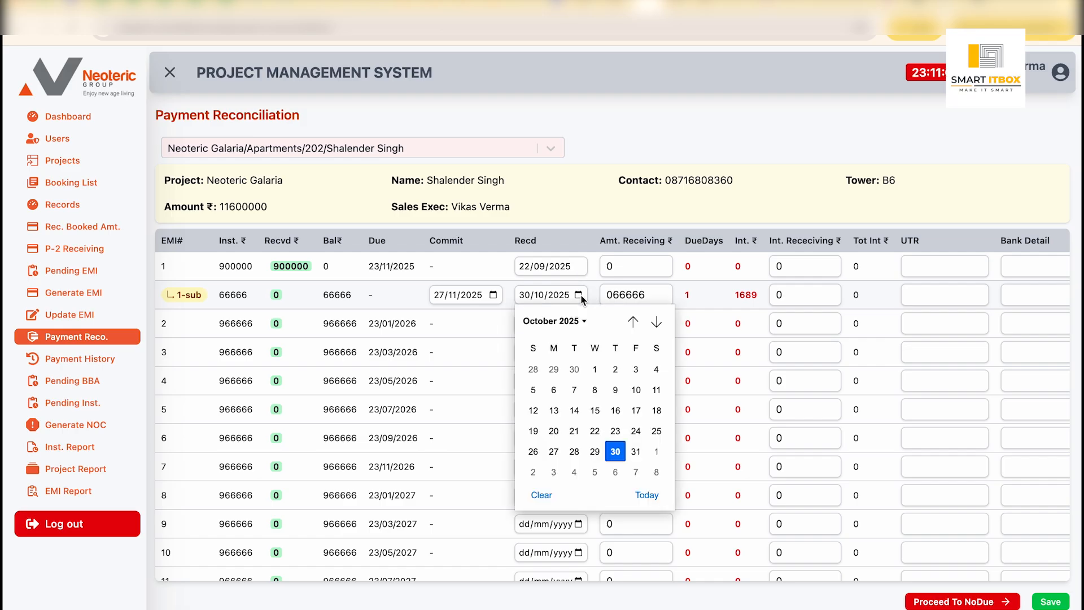
left_click(655, 323)
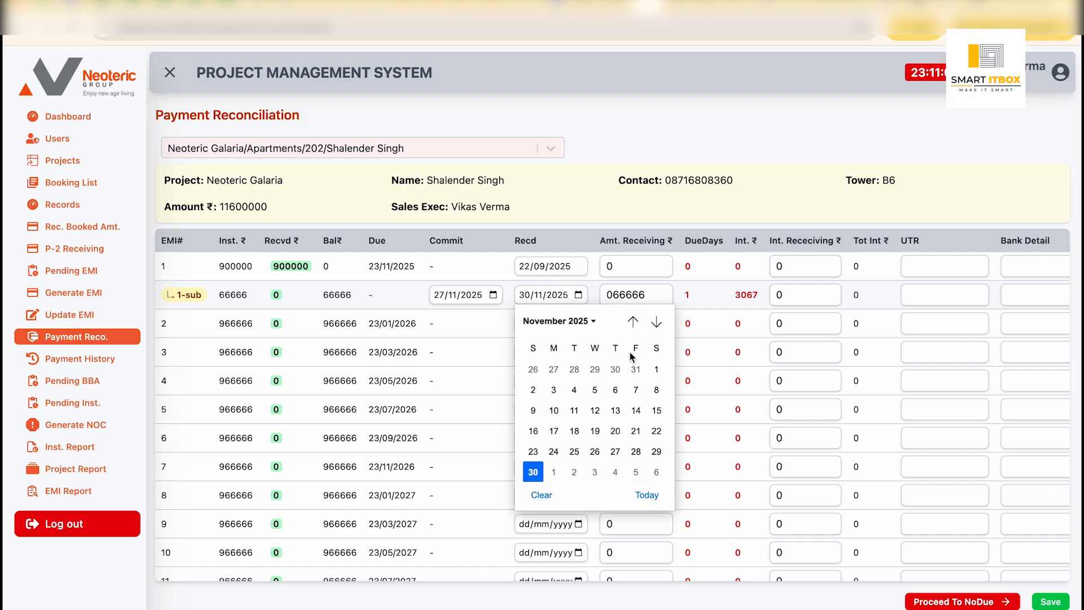
left_click(656, 323)
left_click(595, 370)
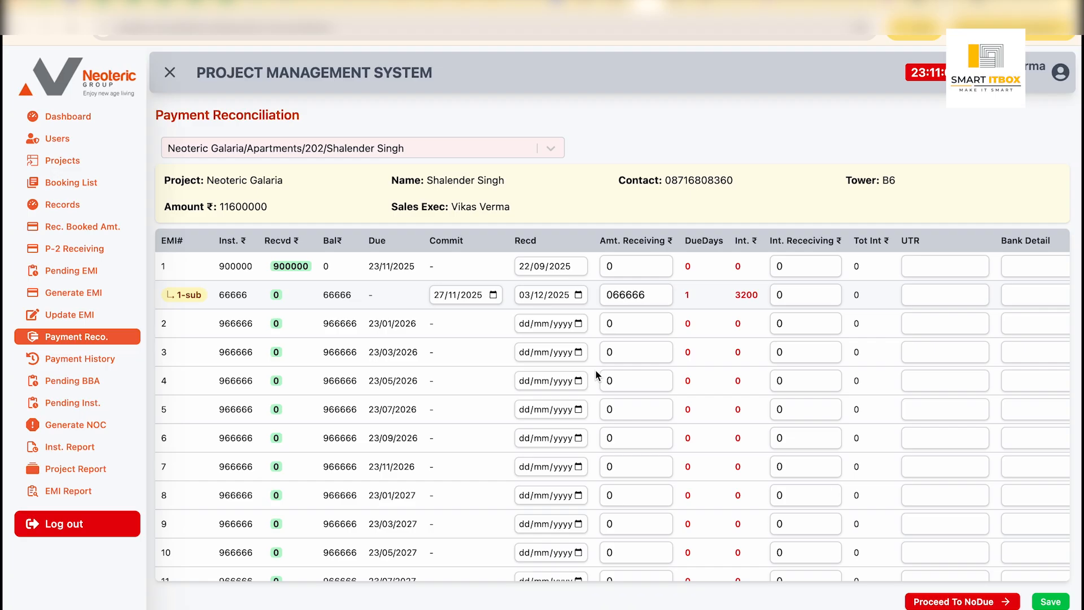
key("Tab")
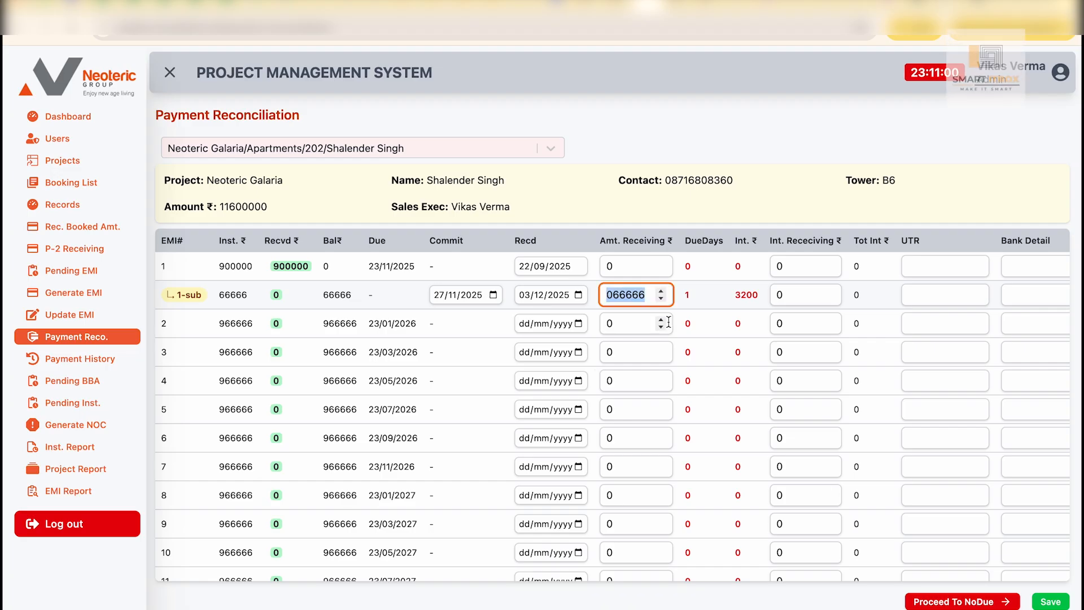
key("Tab")
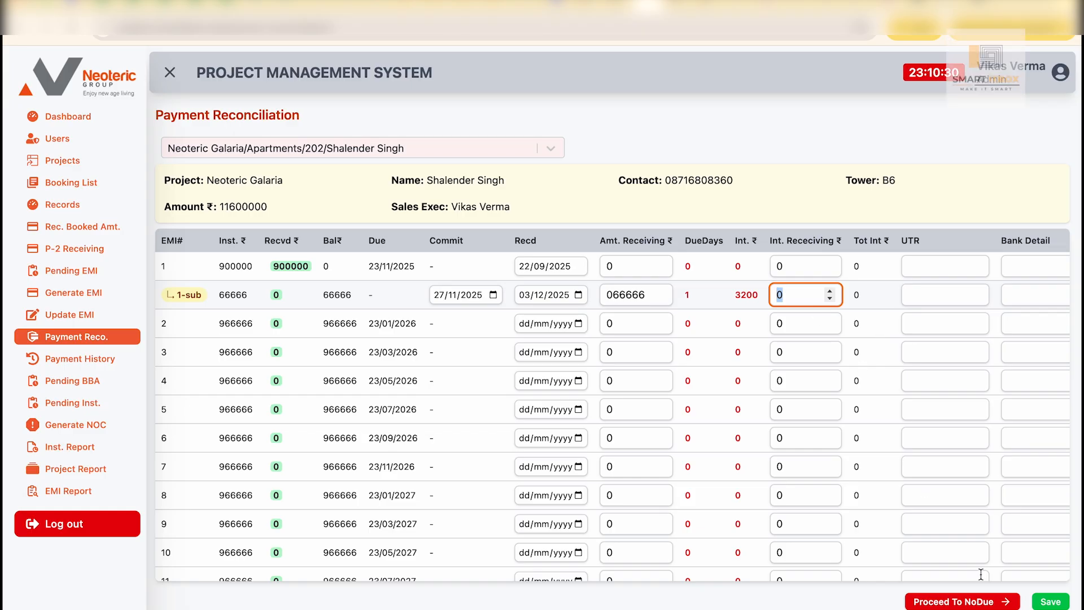
left_click(1041, 601)
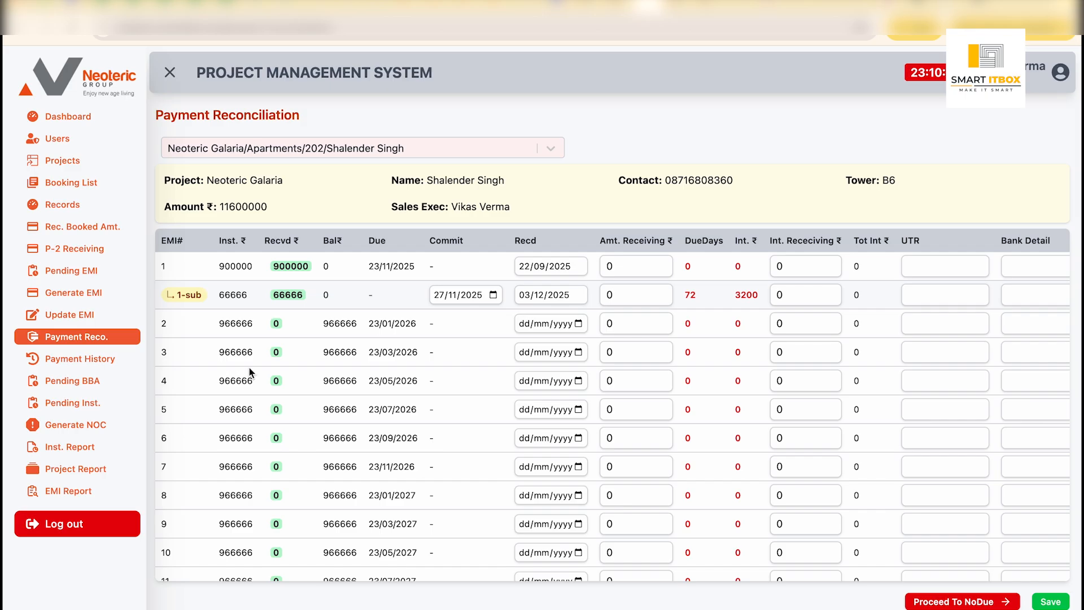
Step: Open Payment History and expand the client IDs of the two Neoteric Galaria payments to check them
left_click(113, 362)
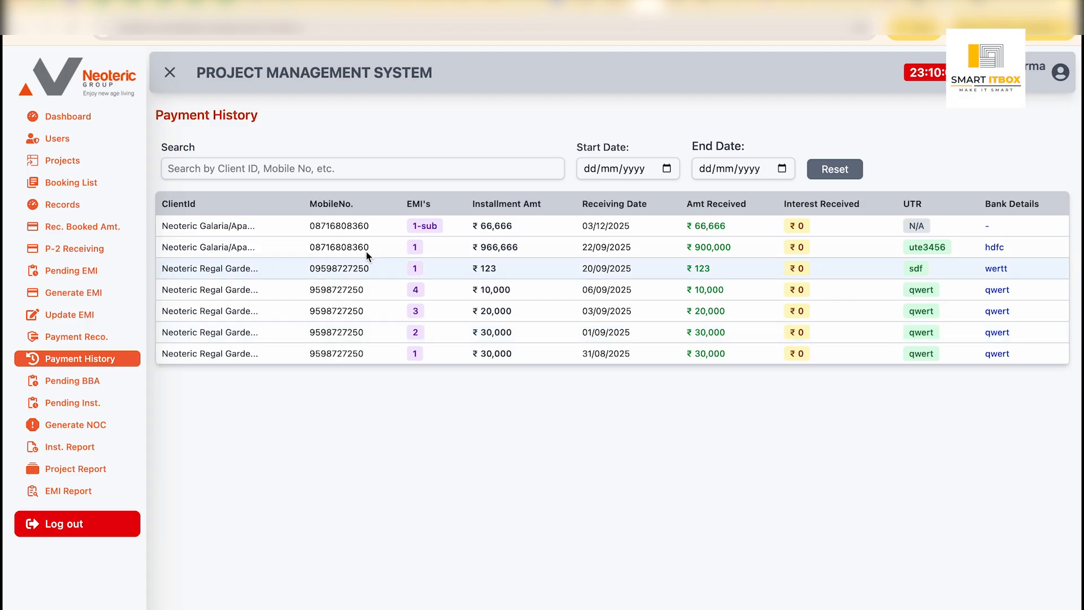
left_click(273, 249)
left_click(322, 234)
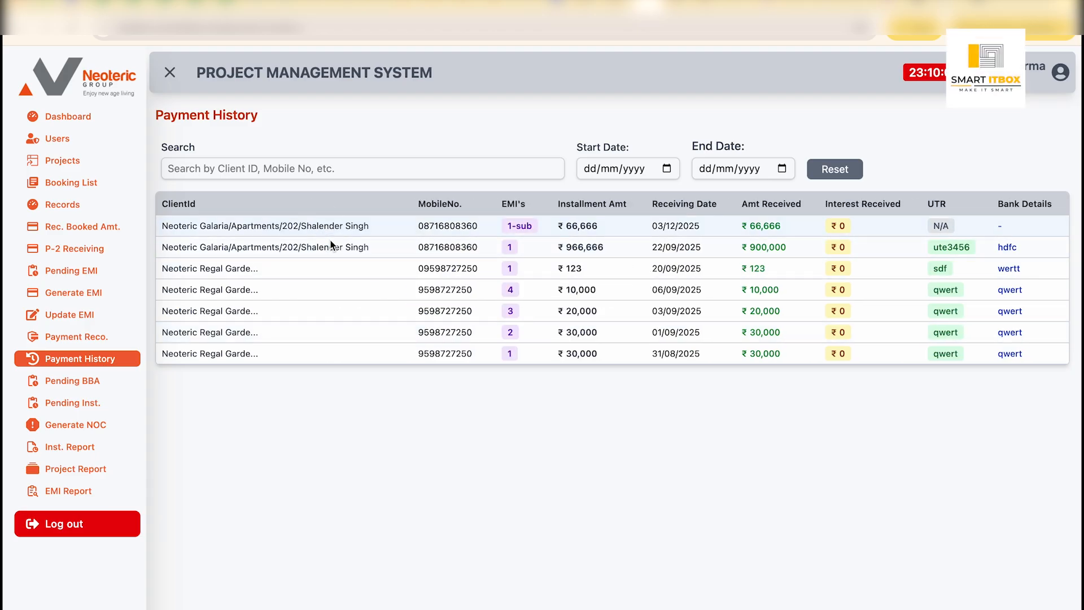